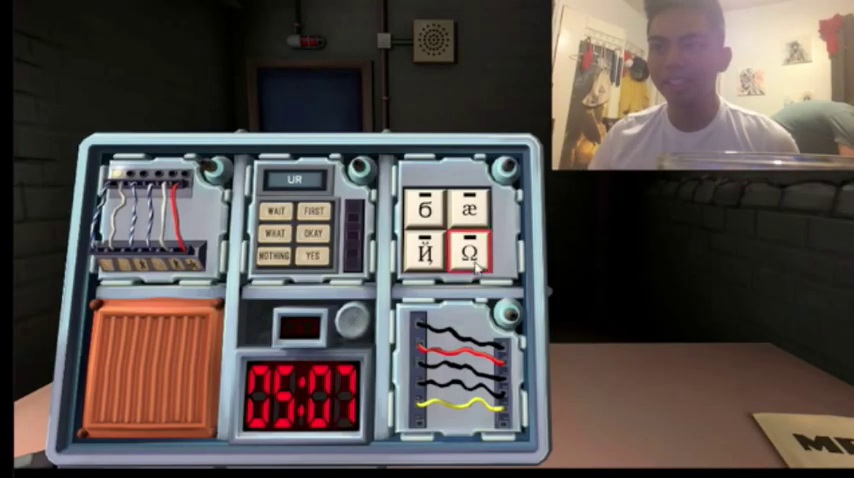
Press the б and Й keypad symbols to complete the keypad module.
{"action": "left_click", "coordinate": [440, 225]}
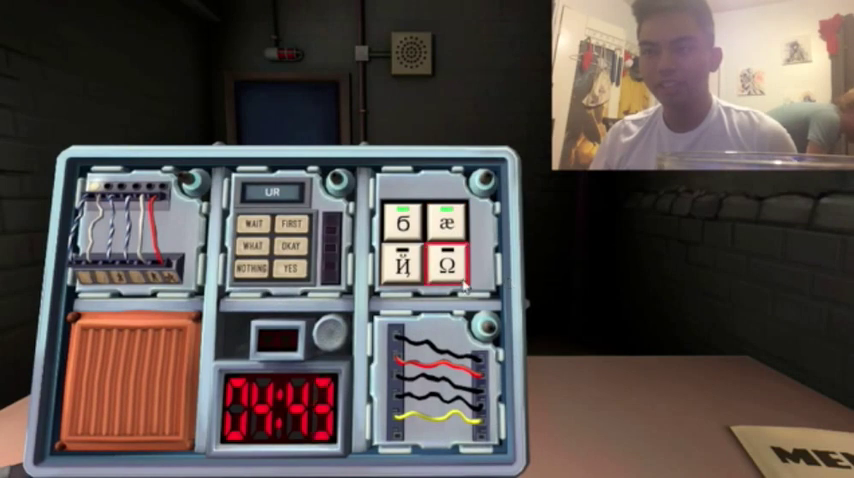
{"action": "left_click", "coordinate": [403, 262]}
Return to the full bomb view and press the correct word buttons, including UH UH.
{"action": "right_click", "coordinate": [298, 215]}
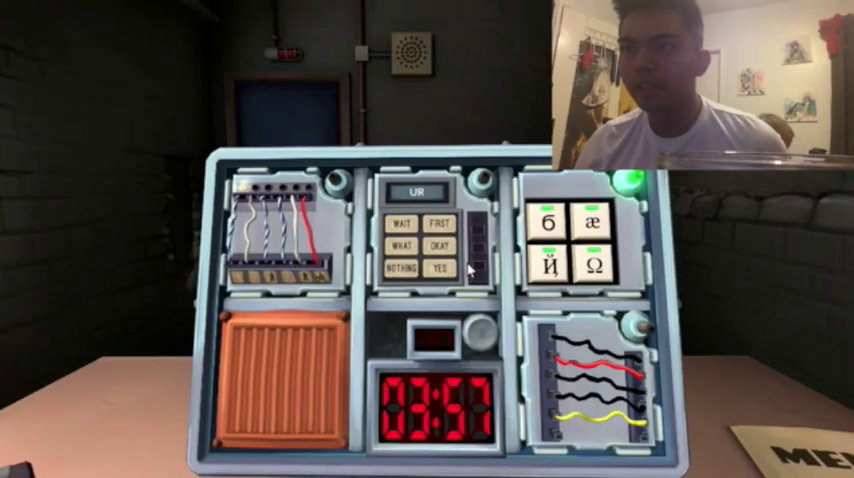
{"action": "left_click", "coordinate": [470, 268]}
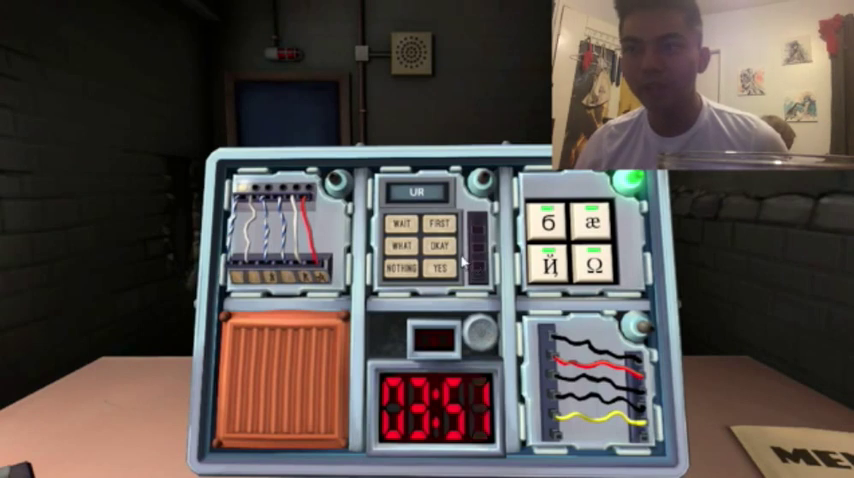
{"action": "left_click", "coordinate": [445, 247]}
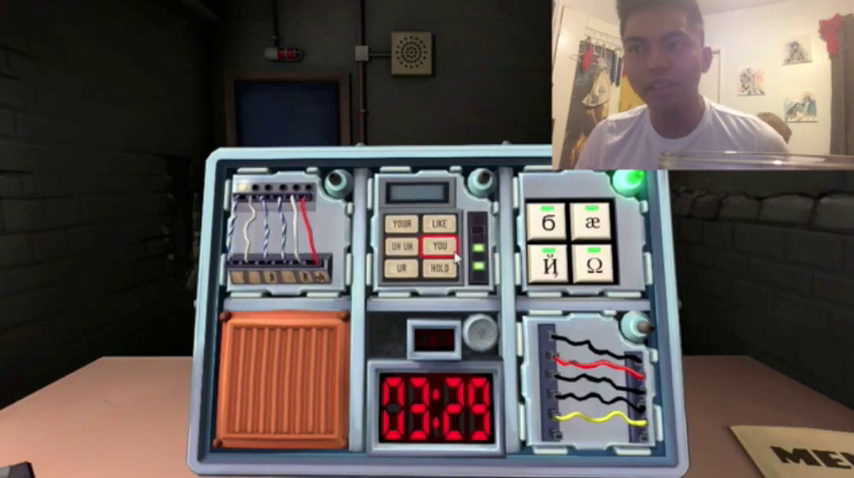
{"action": "left_click", "coordinate": [405, 246]}
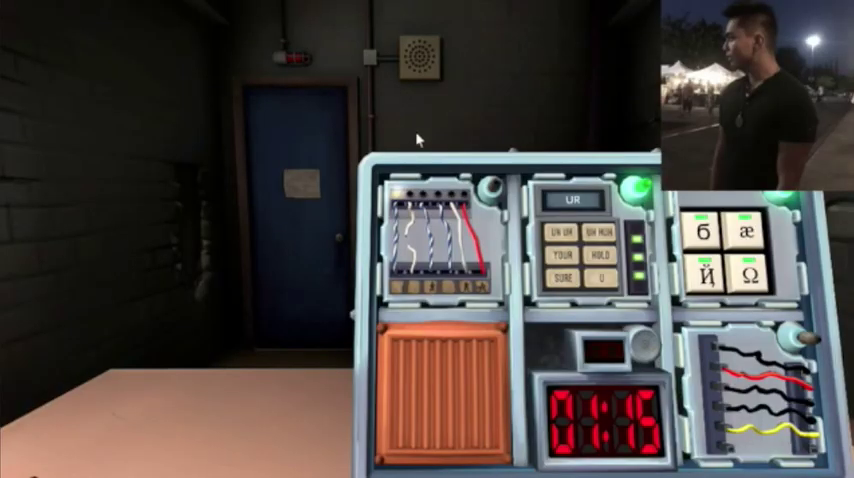
Tip the bomb over to read the BOB and NSA indicators, then cut the red wire.
{"action": "right_click", "coordinate": [418, 140]}
{"action": "mouse_move", "coordinate": [418, 160]}
{"action": "left_mouse_down"}
{"action": "mouse_move", "coordinate": [483, 265]}
{"action": "mouse_move", "coordinate": [590, 255]}
{"action": "mouse_move", "coordinate": [640, 115]}
{"action": "left_mouse_up"}
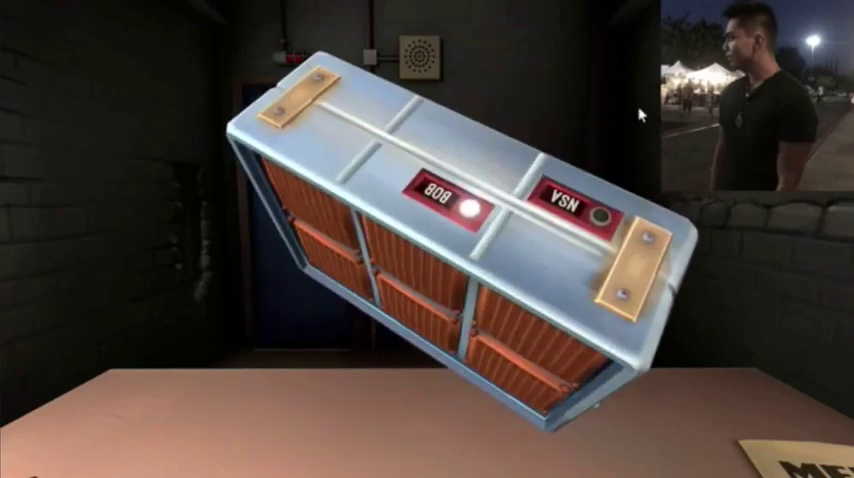
{"action": "mouse_move", "coordinate": [640, 115]}
{"action": "left_mouse_down"}
{"action": "mouse_move", "coordinate": [500, 250]}
{"action": "mouse_move", "coordinate": [440, 190]}
{"action": "left_mouse_up"}
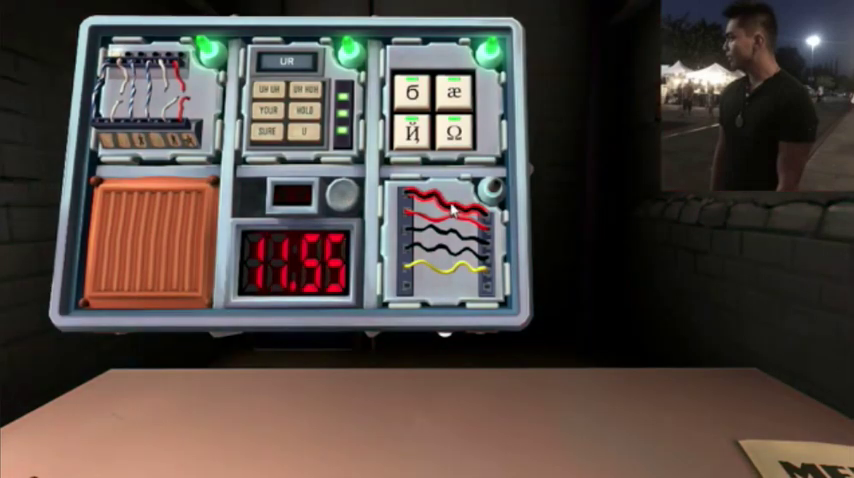
{"action": "left_click", "coordinate": [455, 212]}
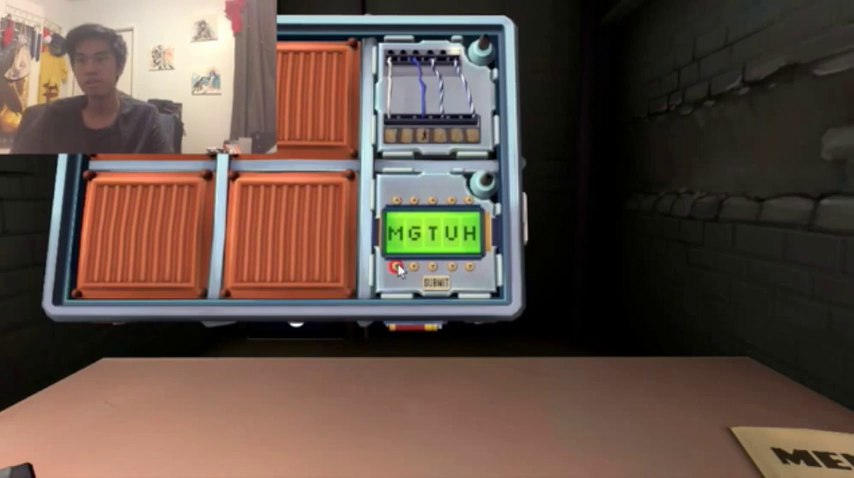
Cycle the first and fourth password letters to spell WHICH, then submit it.
{"action": "left_click", "coordinate": [398, 268]}
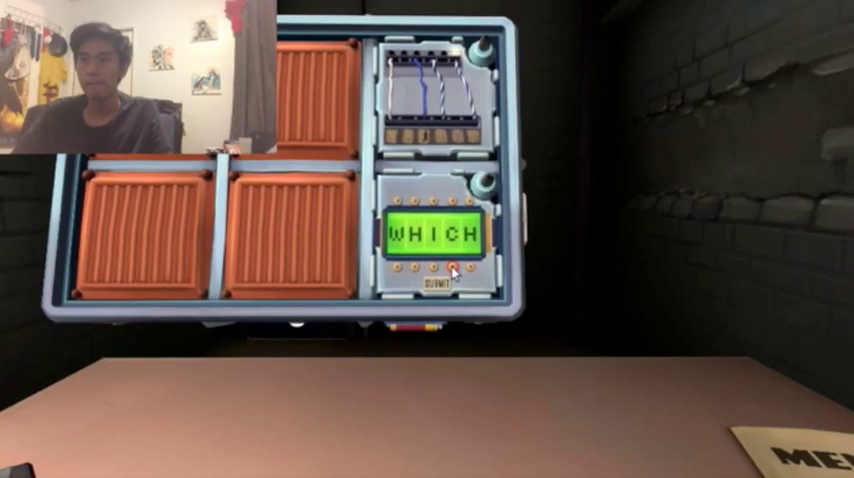
{"action": "left_click", "coordinate": [452, 268]}
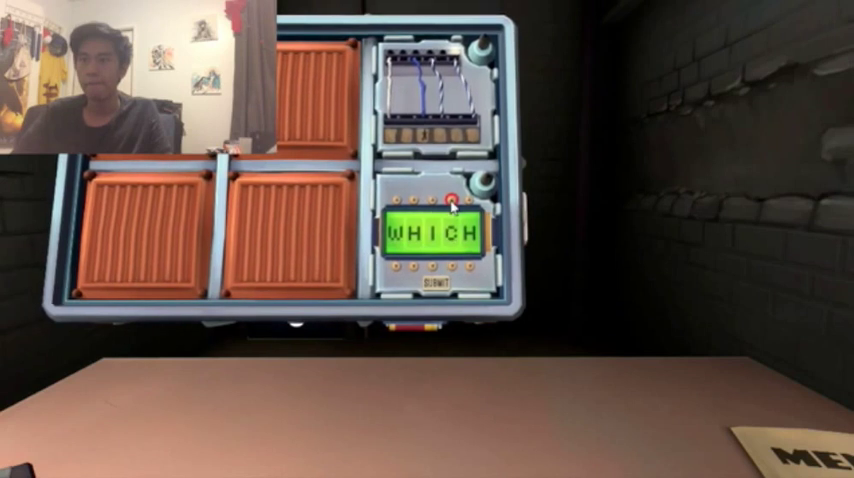
{"action": "left_click", "coordinate": [436, 284]}
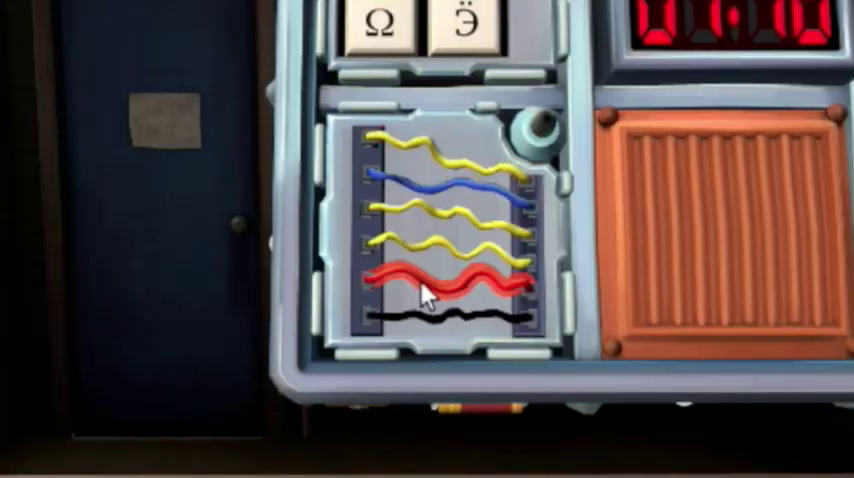
Cut the red wire, fifth from the top, in the wires module.
{"action": "left_click", "coordinate": [455, 295]}
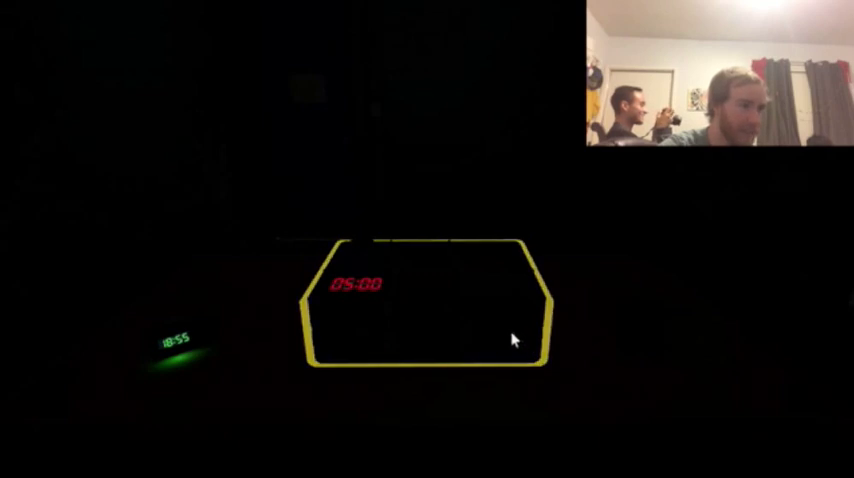
Pick up the fresh bomb from the table to view its front face.
{"action": "left_click", "coordinate": [510, 340]}
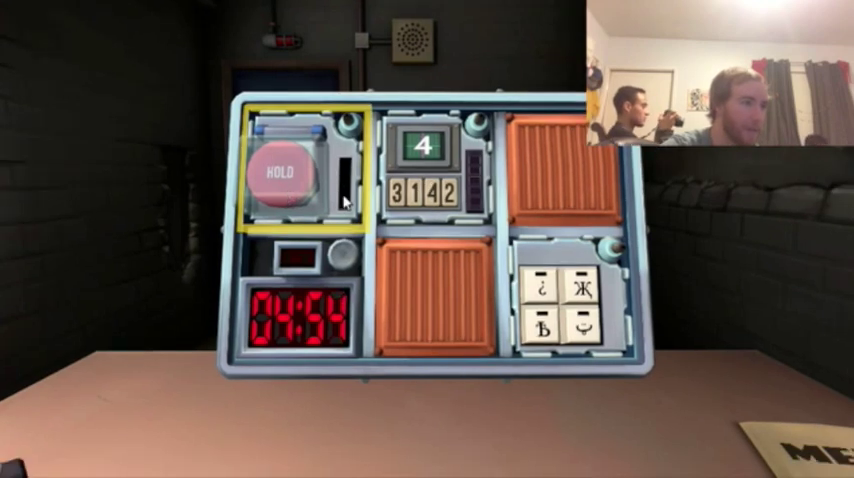
Focus the button module, rotate the bomb to check its back, then refocus the button.
{"action": "left_click", "coordinate": [300, 217]}
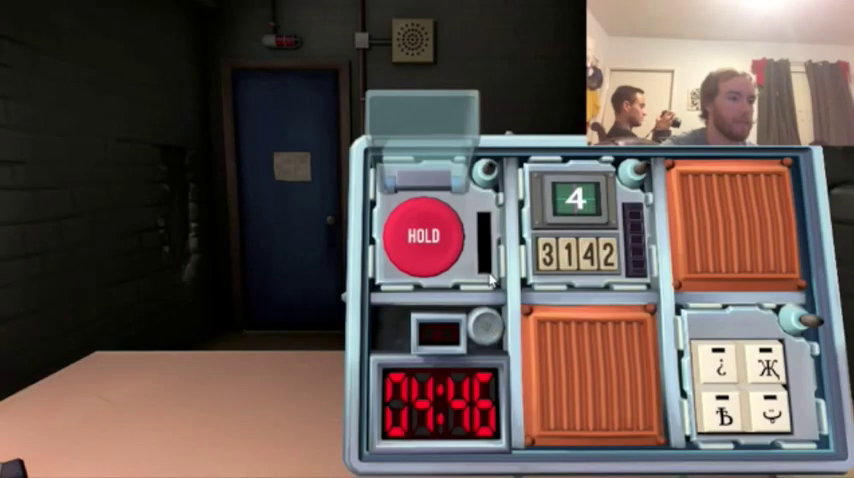
{"action": "mouse_move", "coordinate": [475, 252]}
{"action": "left_mouse_down"}
{"action": "mouse_move", "coordinate": [362, 84]}
{"action": "mouse_move", "coordinate": [534, 128]}
{"action": "mouse_move", "coordinate": [530, 150]}
{"action": "mouse_move", "coordinate": [430, 150]}
{"action": "left_mouse_up"}
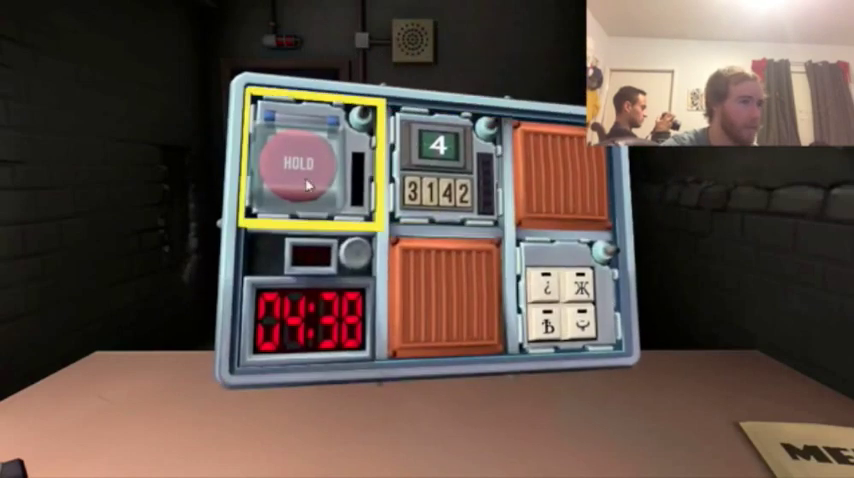
{"action": "left_click", "coordinate": [303, 170]}
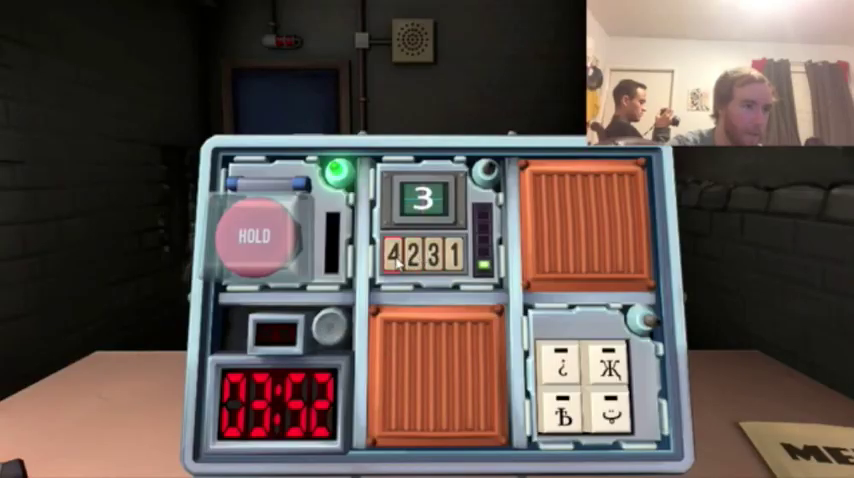
Press the correct numbered buttons for each memory stage, finishing with 3.
{"action": "left_click", "coordinate": [397, 260]}
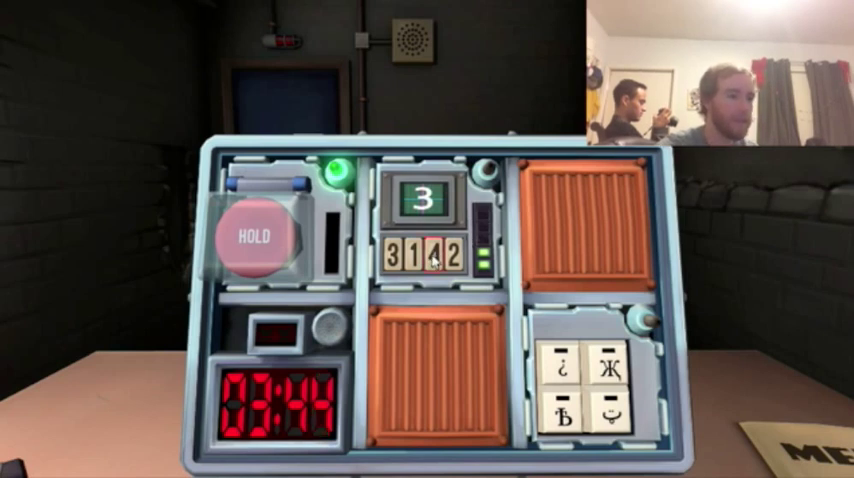
{"action": "left_click", "coordinate": [433, 257]}
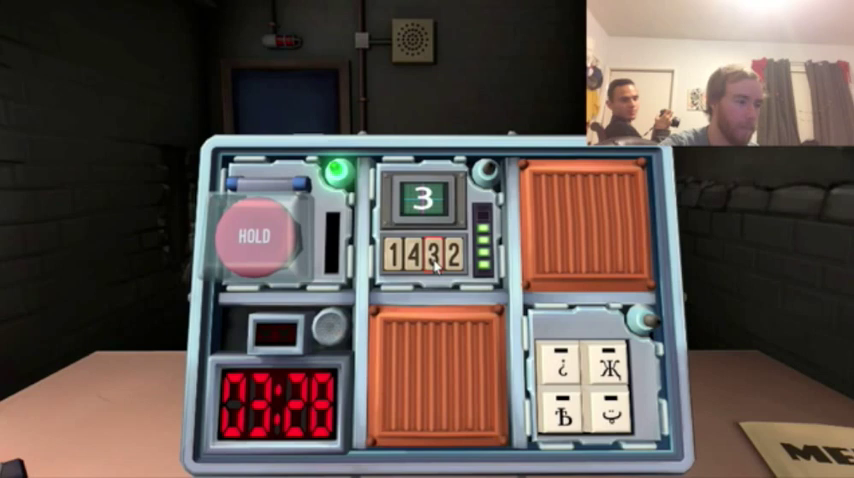
{"action": "left_click", "coordinate": [433, 258]}
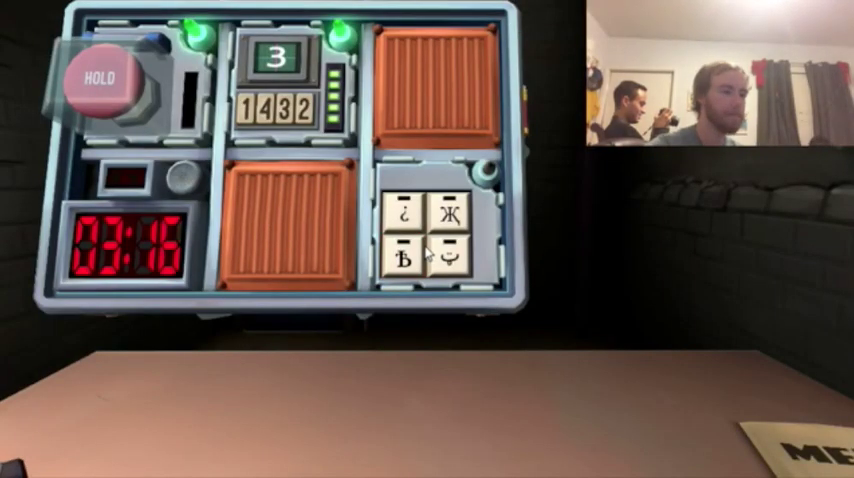
Press the Ъ, Ж, ¿ and remaining keypad symbols in order, then turn the bomb forward.
{"action": "left_click", "coordinate": [405, 255]}
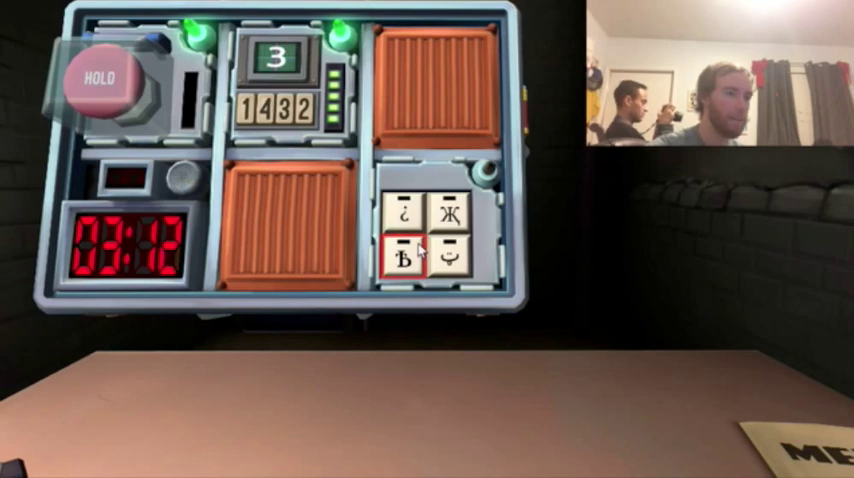
{"action": "left_click", "coordinate": [403, 213]}
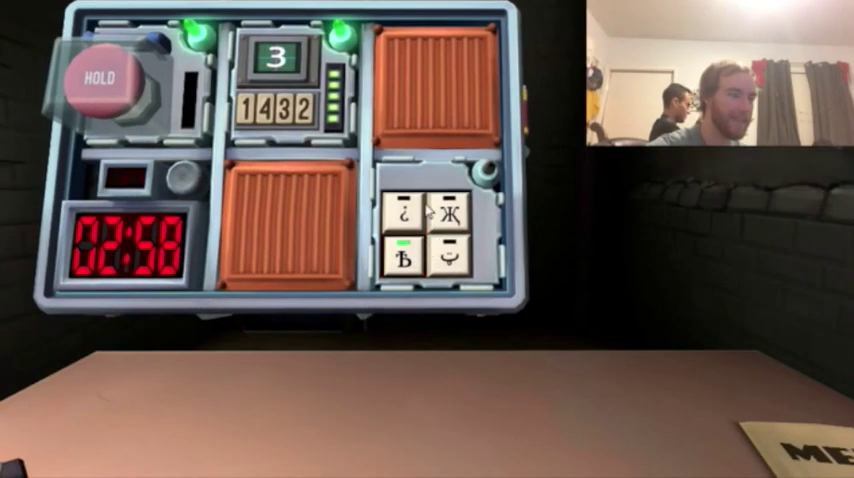
{"action": "left_click", "coordinate": [449, 213]}
{"action": "left_click", "coordinate": [404, 212]}
{"action": "left_click", "coordinate": [454, 262]}
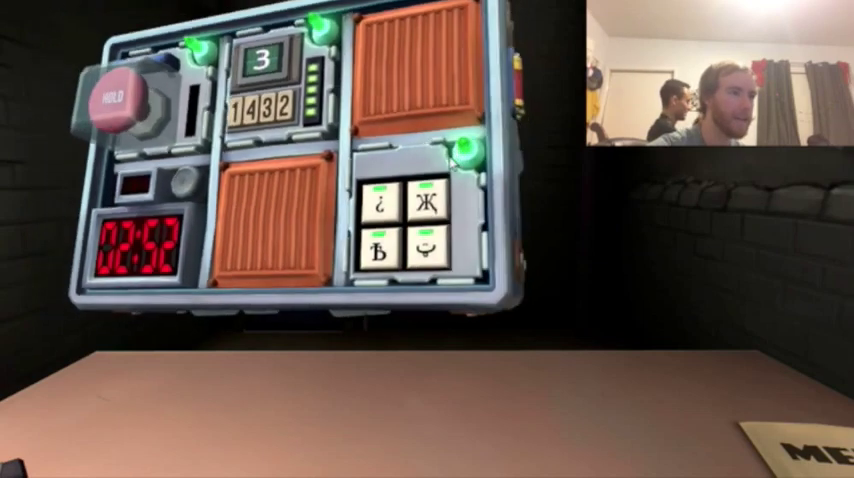
{"action": "left_click_drag", "start_coordinate": [453, 160], "coordinate": [503, 200]}
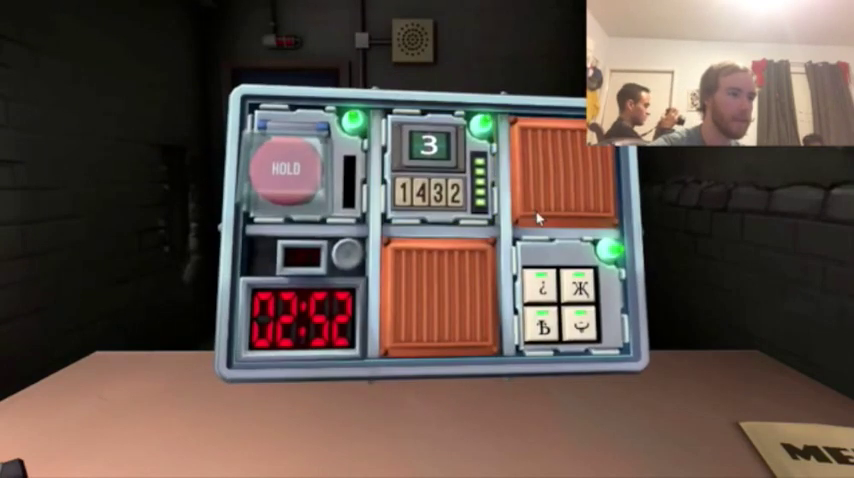
{"action": "right_click", "coordinate": [537, 218]}
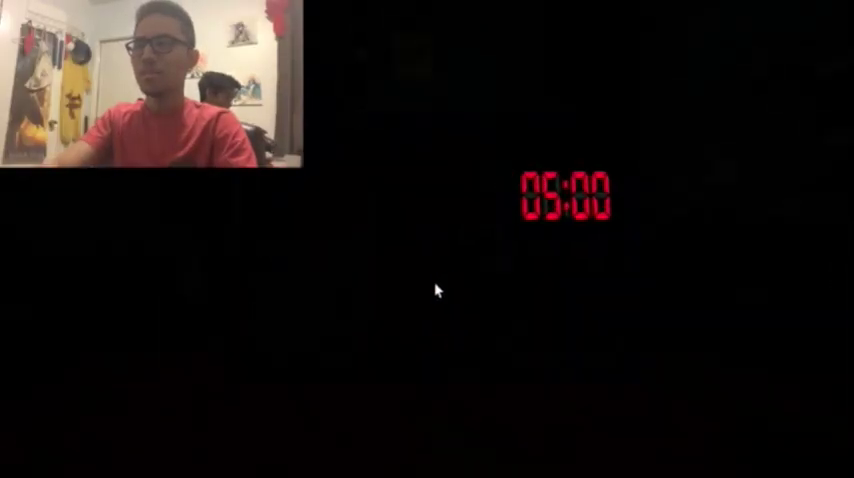
Start the next five-minute bomb round.
{"action": "left_click", "coordinate": [440, 290]}
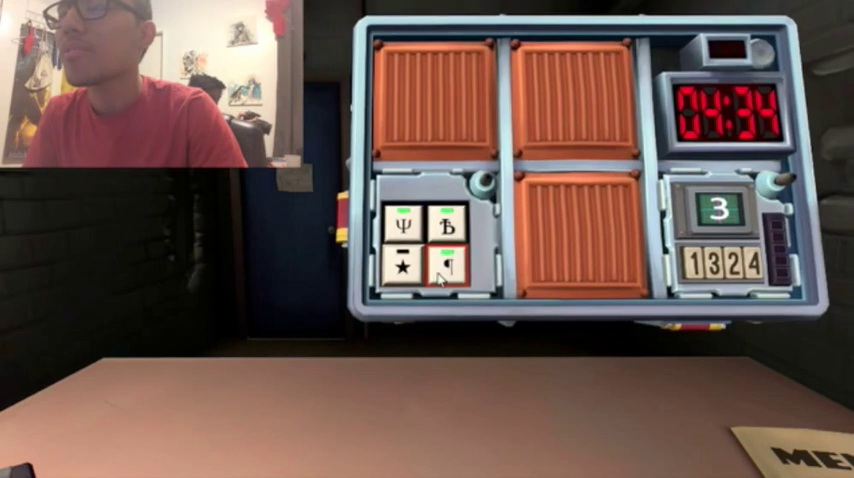
Solve the keypad with the ¶ and star symbols, then pan toward the memory module.
{"action": "left_click", "coordinate": [445, 263]}
{"action": "left_click", "coordinate": [403, 265]}
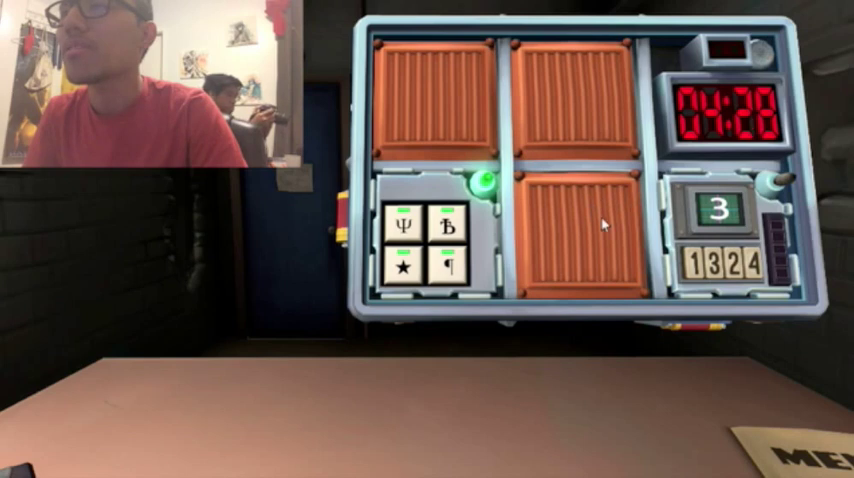
{"action": "left_click_drag", "start_coordinate": [566, 230], "coordinate": [717, 232]}
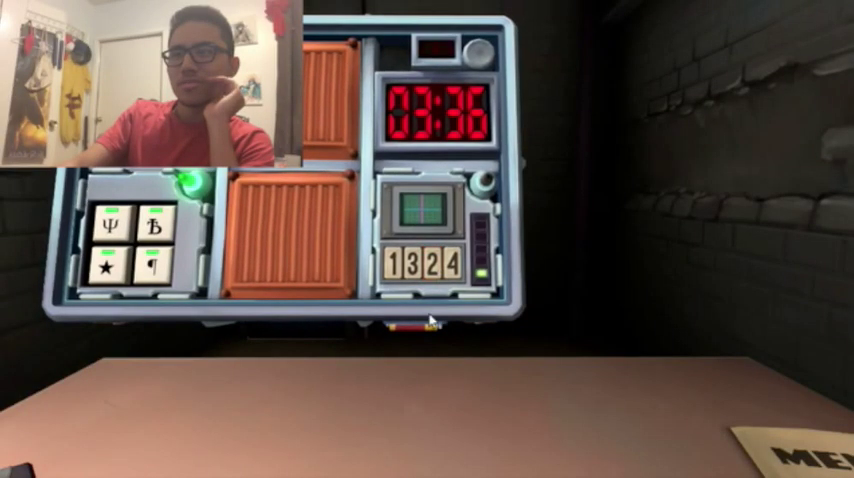
Press the correct number for each memory stage, including 4, until the module is solved.
{"action": "left_click", "coordinate": [438, 270]}
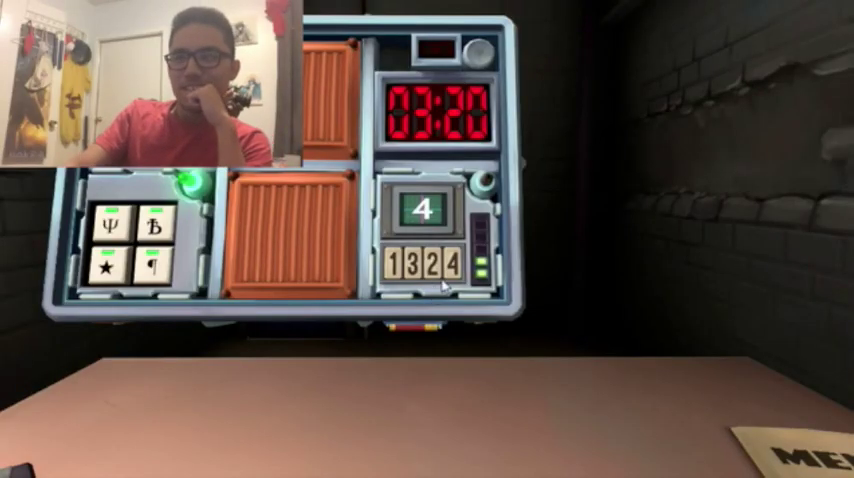
{"action": "left_click", "coordinate": [446, 266]}
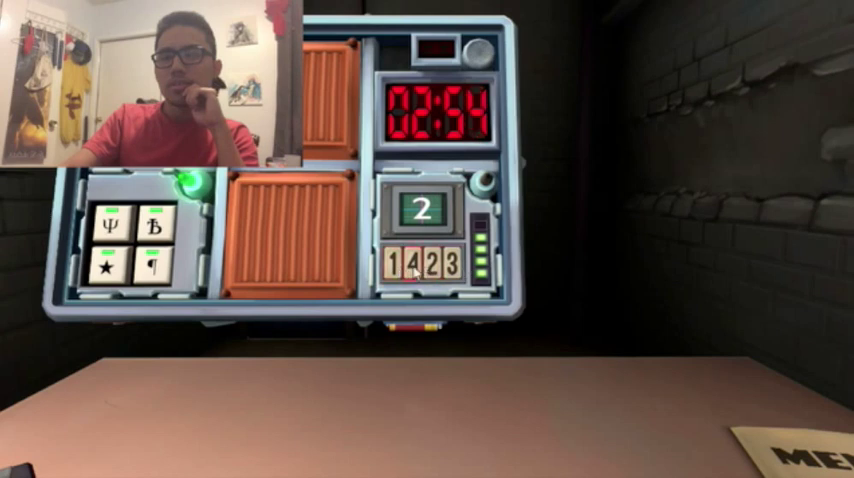
{"action": "left_click", "coordinate": [412, 268]}
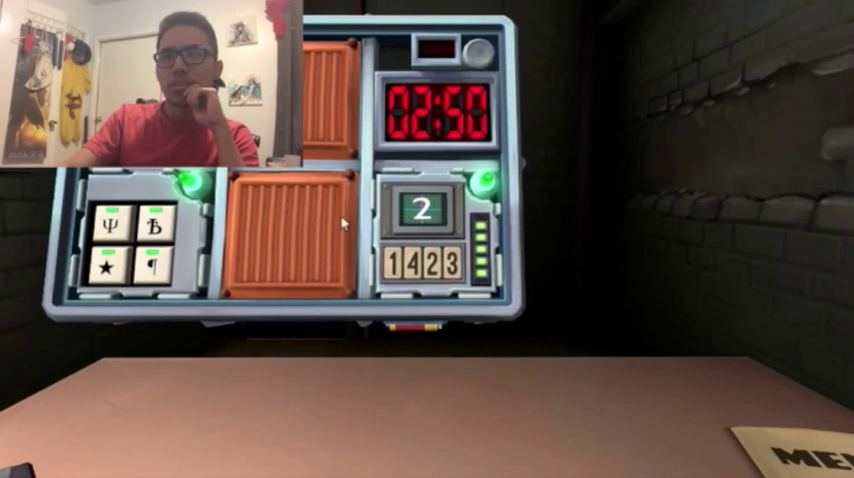
Set the bomb down, pick it up again and rotate it to the password side.
{"action": "right_click", "coordinate": [128, 240]}
{"action": "right_click", "coordinate": [463, 259]}
{"action": "left_click", "coordinate": [410, 290]}
{"action": "right_click", "coordinate": [212, 282]}
{"action": "left_click", "coordinate": [410, 290]}
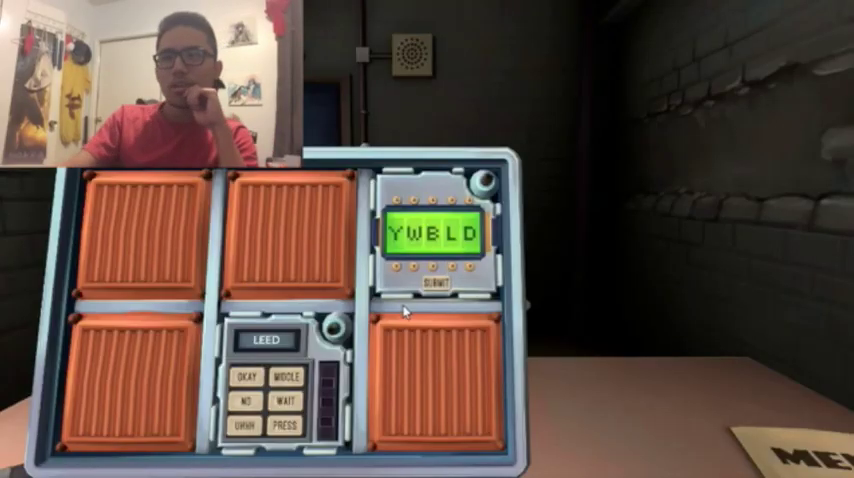
{"action": "left_click_drag", "start_coordinate": [404, 312], "coordinate": [160, 350]}
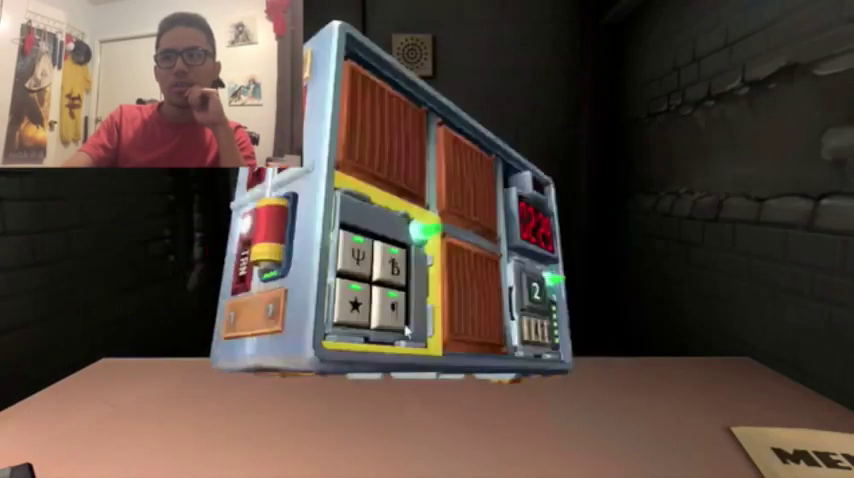
{"action": "left_click_drag", "start_coordinate": [407, 330], "coordinate": [513, 303]}
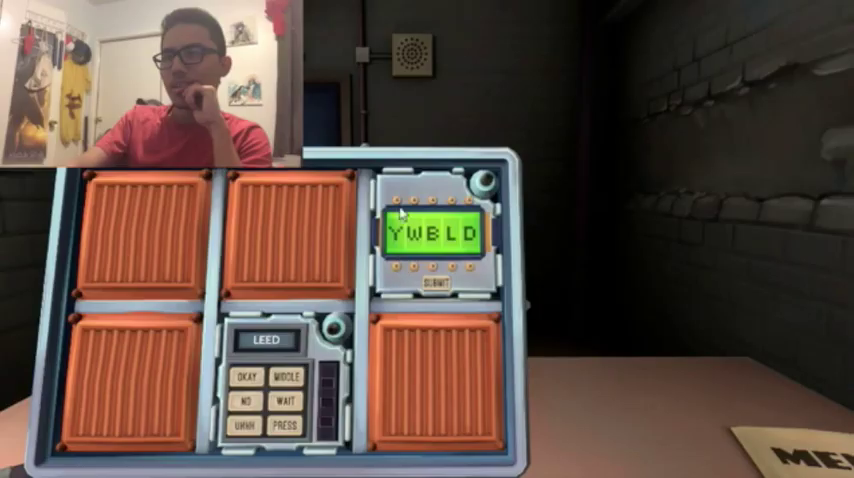
Cycle through the first, second, fourth and fifth password letters.
{"action": "left_click", "coordinate": [398, 200]}
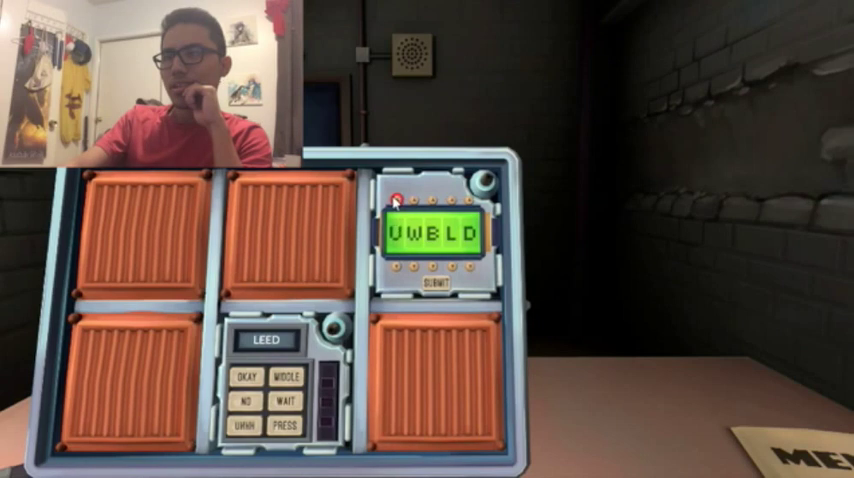
{"action": "left_click", "coordinate": [398, 200]}
{"action": "left_click", "coordinate": [398, 200]}
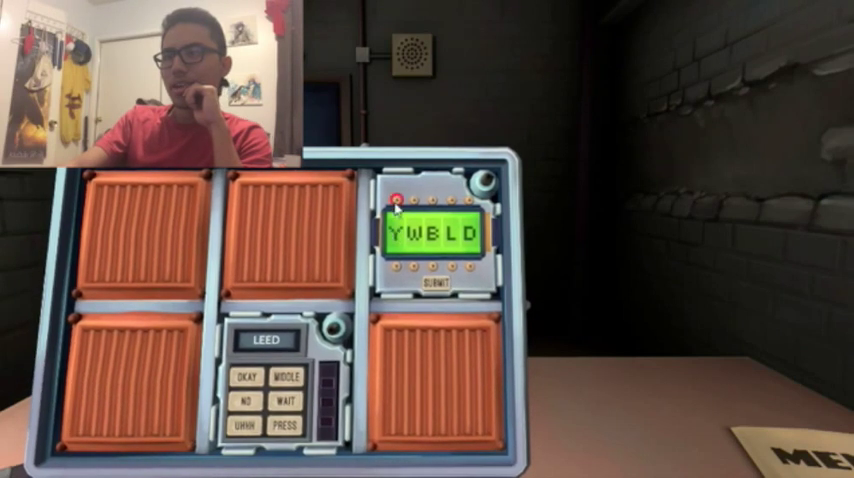
{"action": "left_click", "coordinate": [398, 200]}
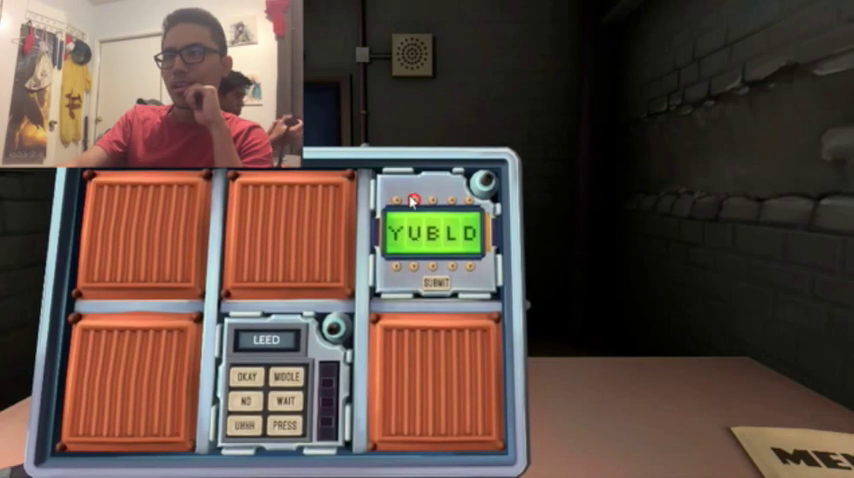
{"action": "left_click", "coordinate": [415, 203]}
{"action": "left_click", "coordinate": [415, 203]}
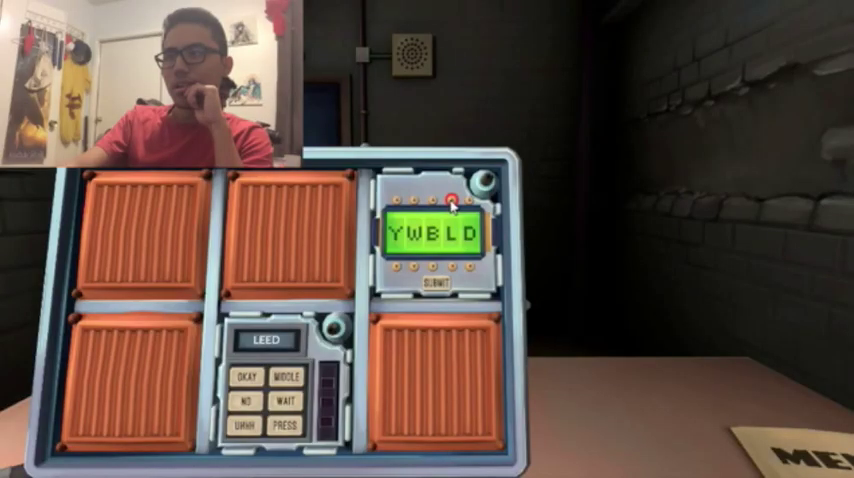
{"action": "left_click", "coordinate": [452, 203]}
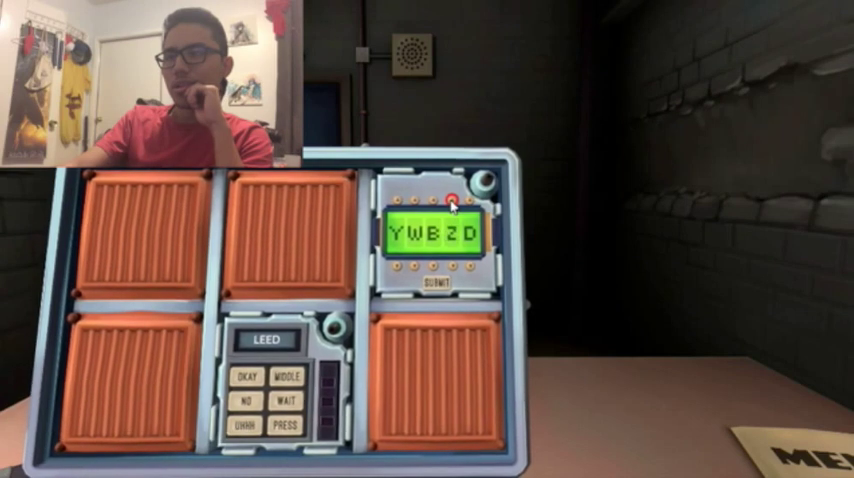
{"action": "left_click", "coordinate": [452, 203]}
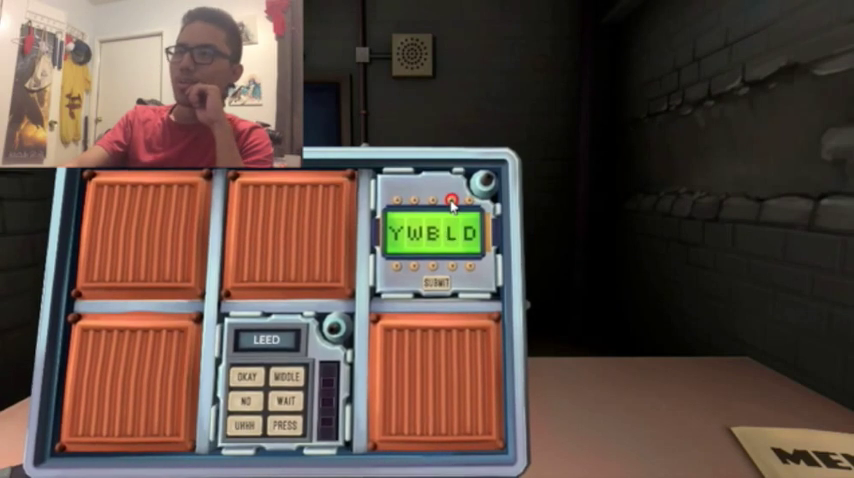
{"action": "left_click", "coordinate": [468, 202]}
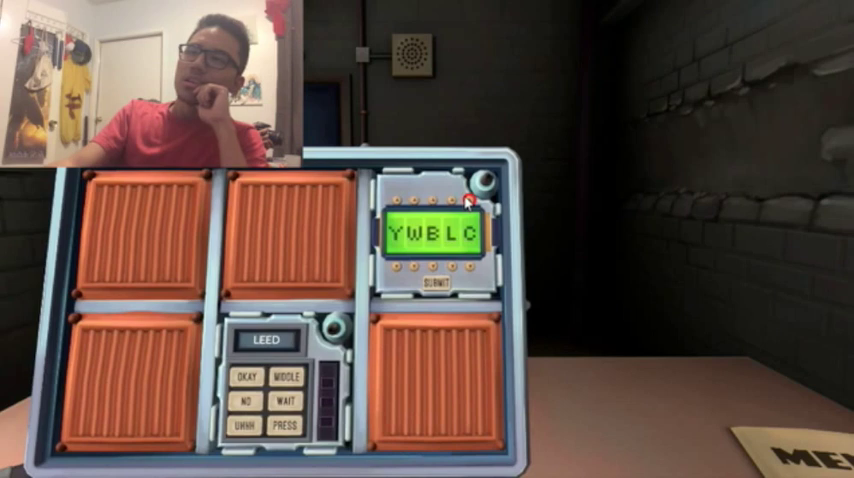
{"action": "left_click", "coordinate": [468, 202]}
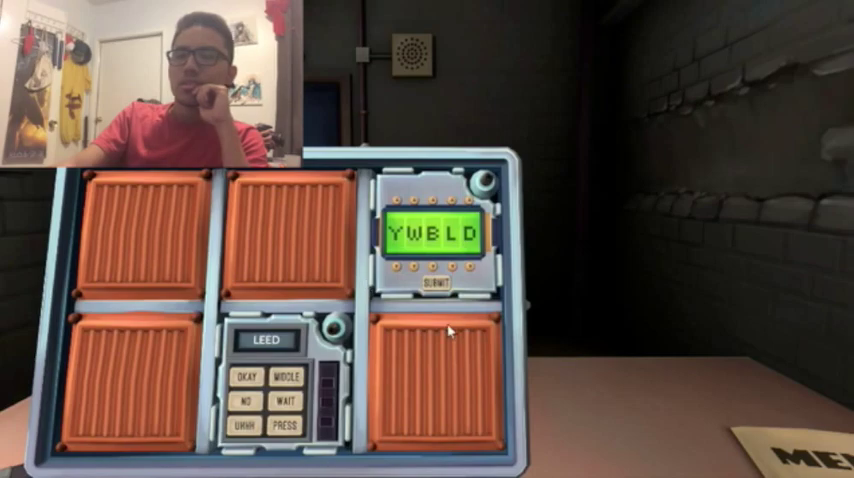
Return the last letter to D and the third to B, leaving IWBLD.
{"action": "left_click_drag", "start_coordinate": [482, 340], "coordinate": [280, 360]}
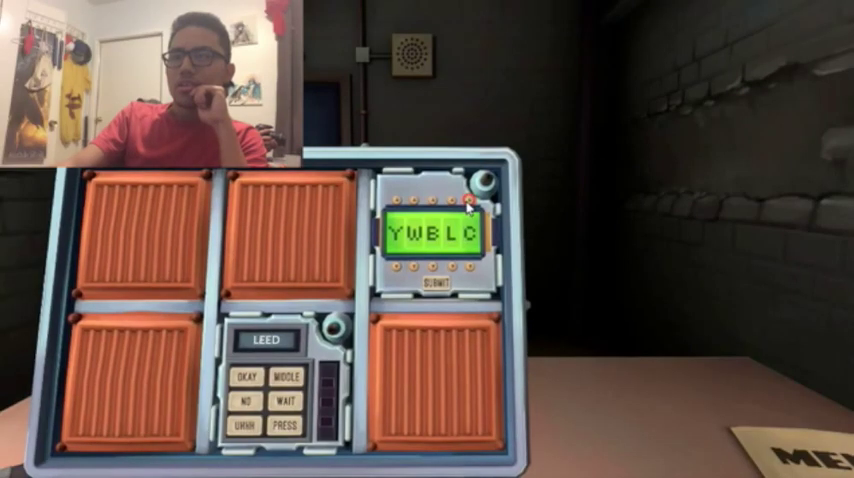
{"action": "left_click", "coordinate": [470, 203]}
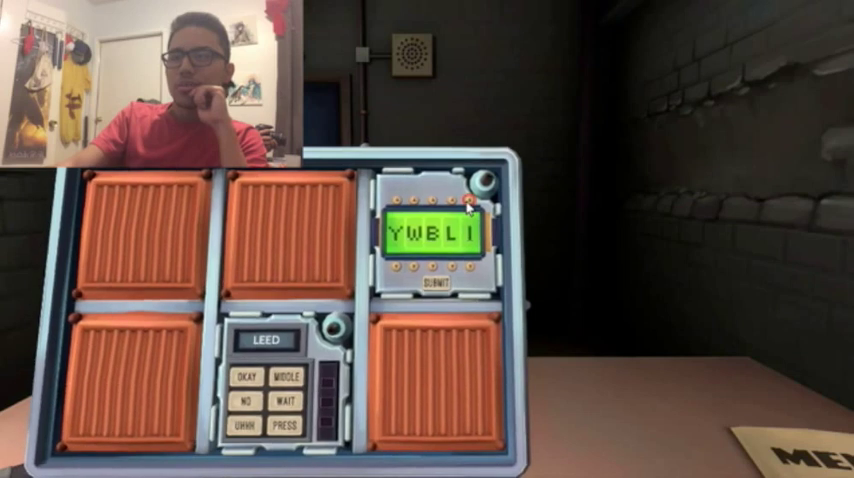
{"action": "left_click", "coordinate": [470, 203]}
{"action": "left_click", "coordinate": [470, 203]}
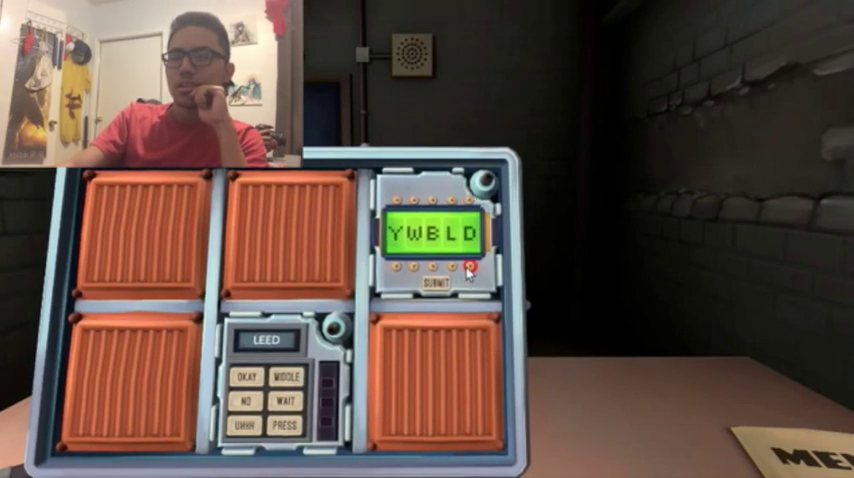
{"action": "left_click", "coordinate": [432, 204]}
{"action": "left_click", "coordinate": [432, 204]}
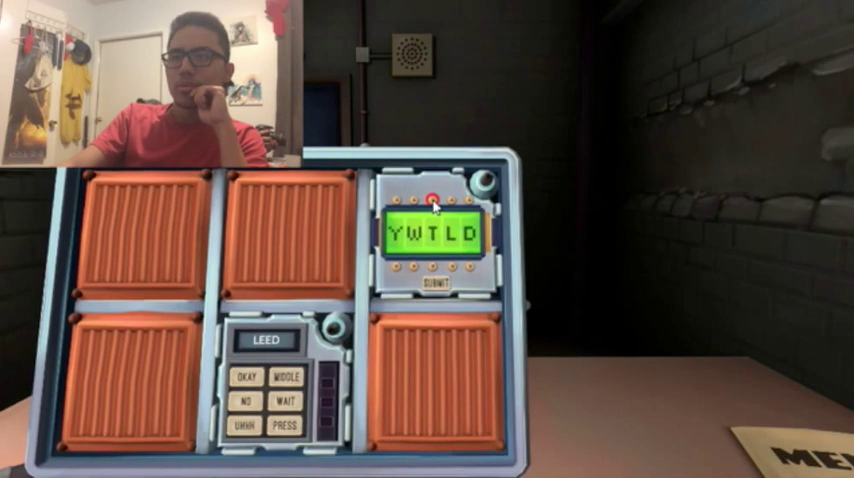
{"action": "left_click", "coordinate": [432, 204]}
{"action": "left_click", "coordinate": [432, 204]}
{"action": "left_click", "coordinate": [432, 204]}
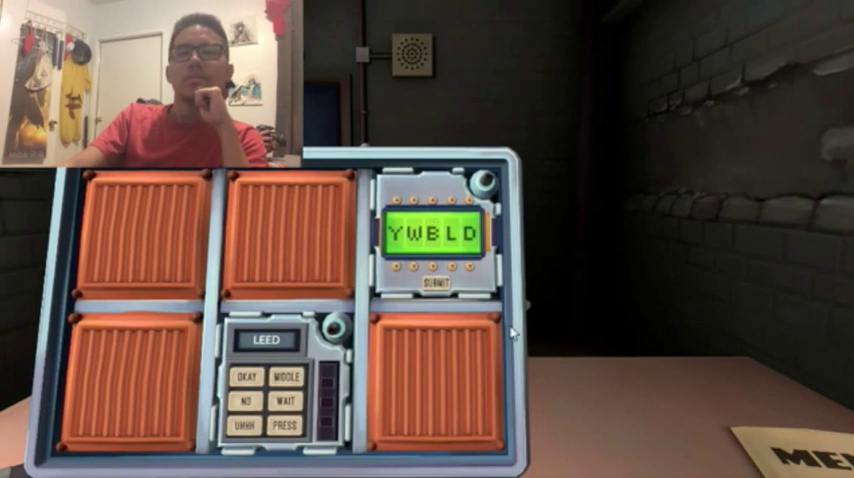
{"action": "mouse_move", "coordinate": [481, 338]}
{"action": "left_mouse_down"}
{"action": "mouse_move", "coordinate": [290, 320]}
{"action": "mouse_move", "coordinate": [410, 358]}
{"action": "mouse_move", "coordinate": [440, 300]}
{"action": "left_mouse_up"}
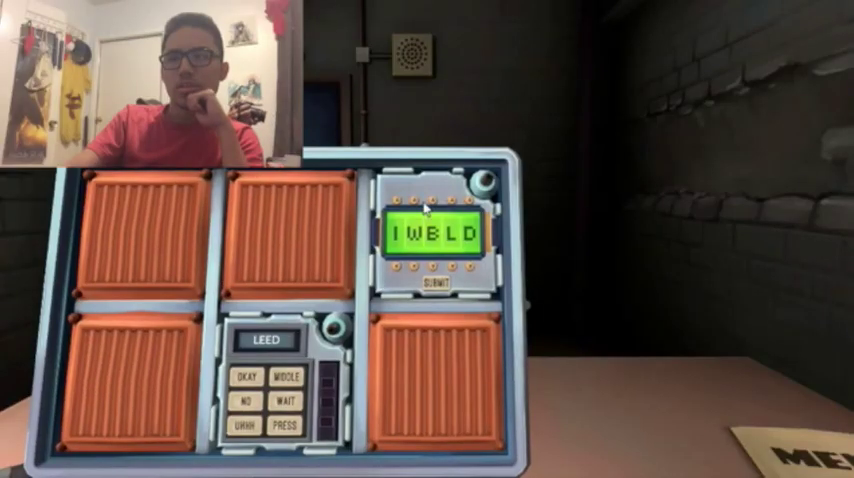
Set the password's second letter to O and its first letter to C.
{"action": "left_click", "coordinate": [421, 204]}
{"action": "left_click", "coordinate": [421, 204]}
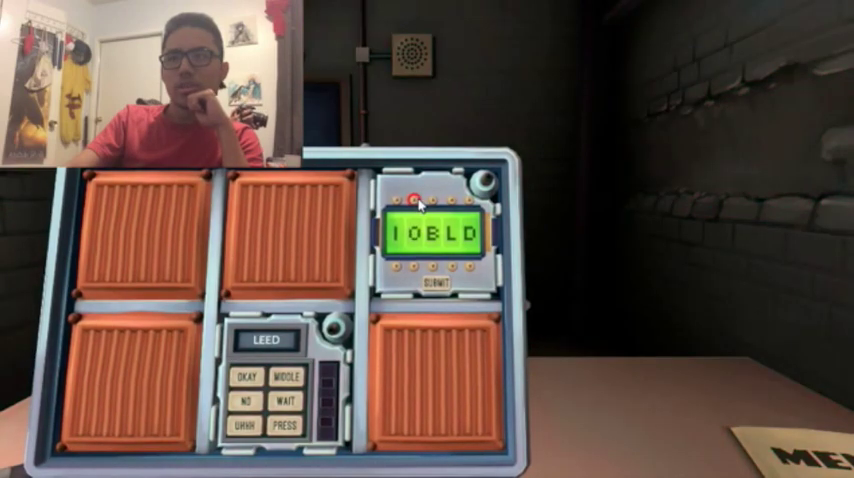
{"action": "left_click", "coordinate": [421, 204]}
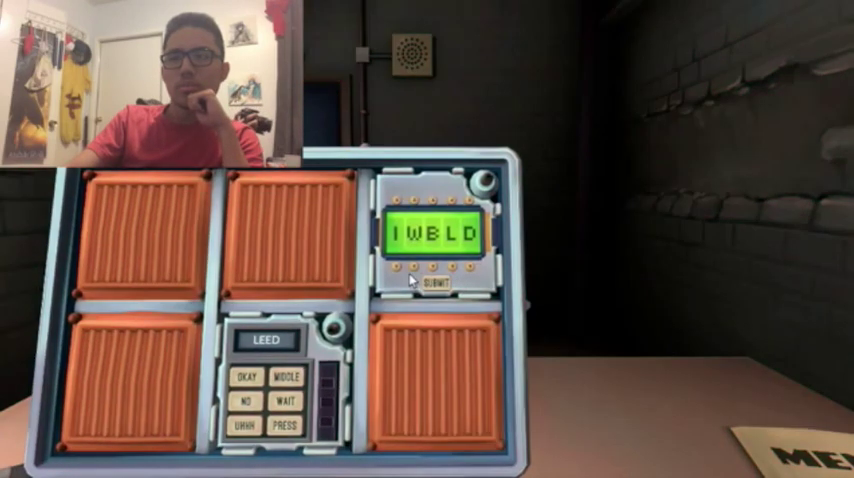
{"action": "left_click", "coordinate": [401, 268]}
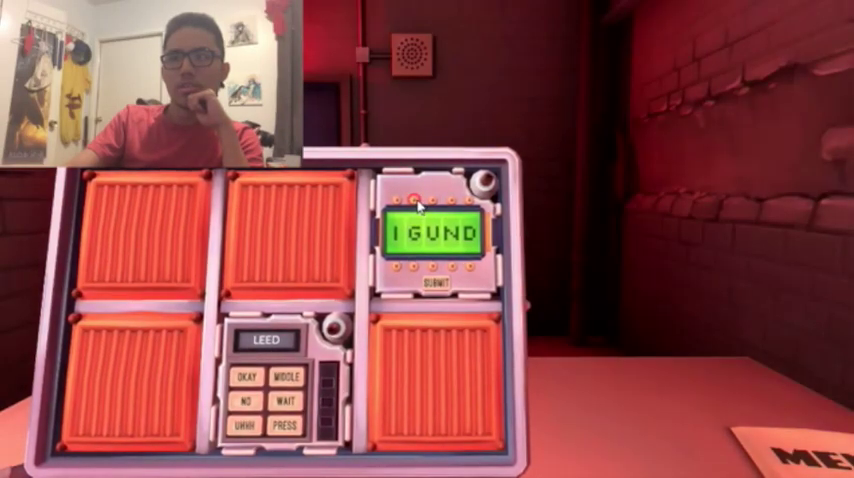
{"action": "left_click", "coordinate": [418, 205]}
{"action": "left_click", "coordinate": [397, 205]}
{"action": "left_click", "coordinate": [397, 205]}
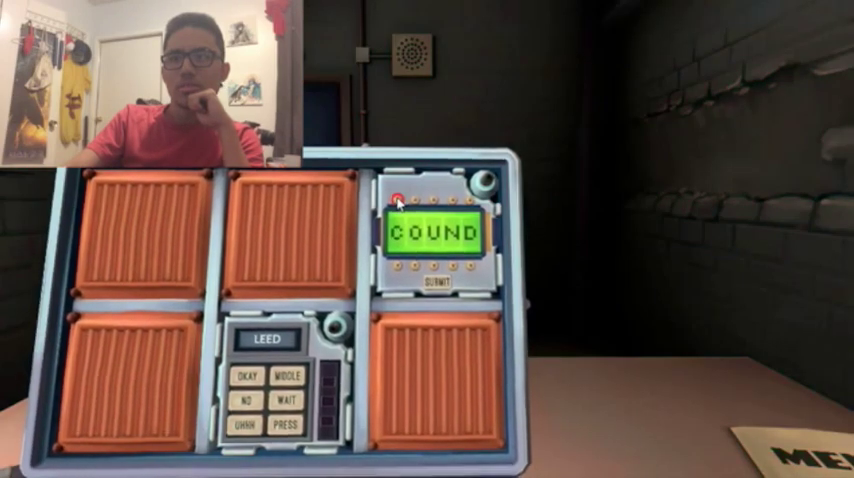
{"action": "left_click", "coordinate": [397, 203]}
{"action": "left_click", "coordinate": [397, 203]}
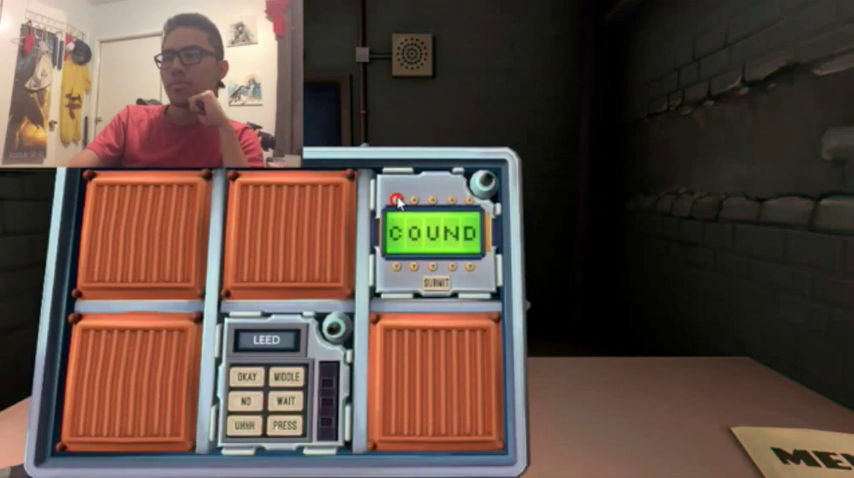
Set the fourth letter to L and finish the last letter, then submit COULD.
{"action": "left_click", "coordinate": [466, 207]}
{"action": "left_click", "coordinate": [468, 205]}
{"action": "left_click", "coordinate": [468, 205]}
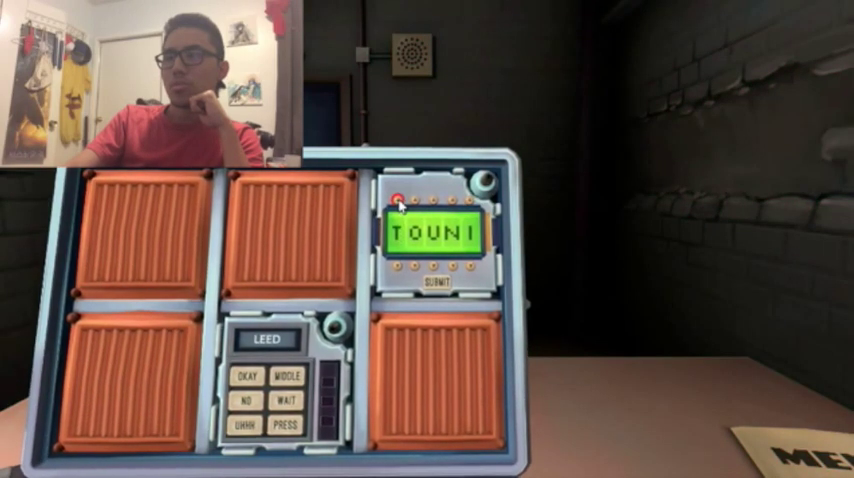
{"action": "left_click", "coordinate": [397, 204]}
{"action": "left_click", "coordinate": [399, 205]}
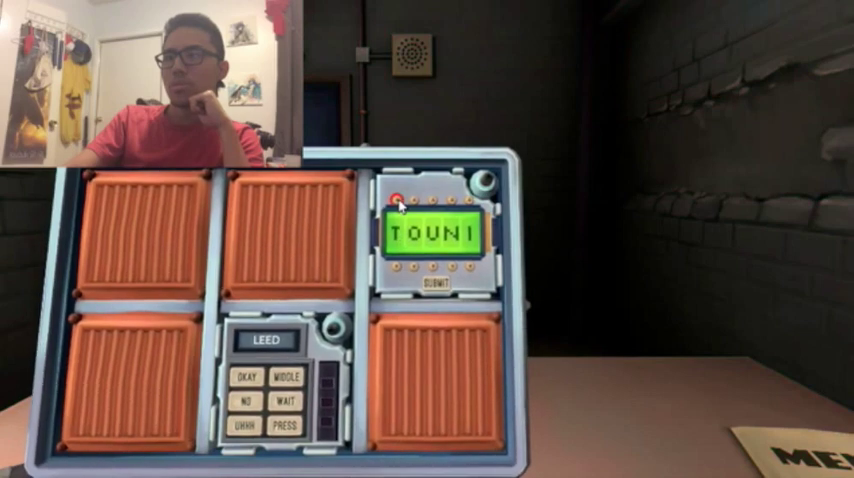
{"action": "left_click", "coordinate": [454, 207]}
{"action": "left_click", "coordinate": [455, 207]}
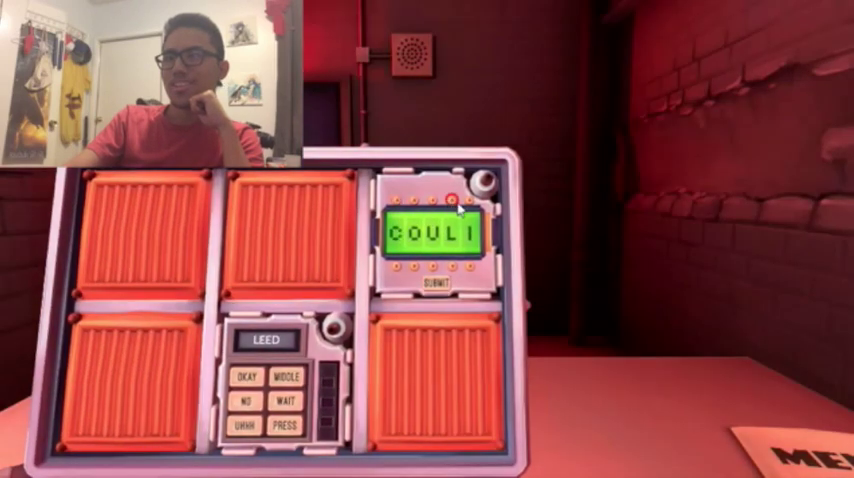
{"action": "left_click", "coordinate": [473, 207]}
{"action": "left_click", "coordinate": [435, 283]}
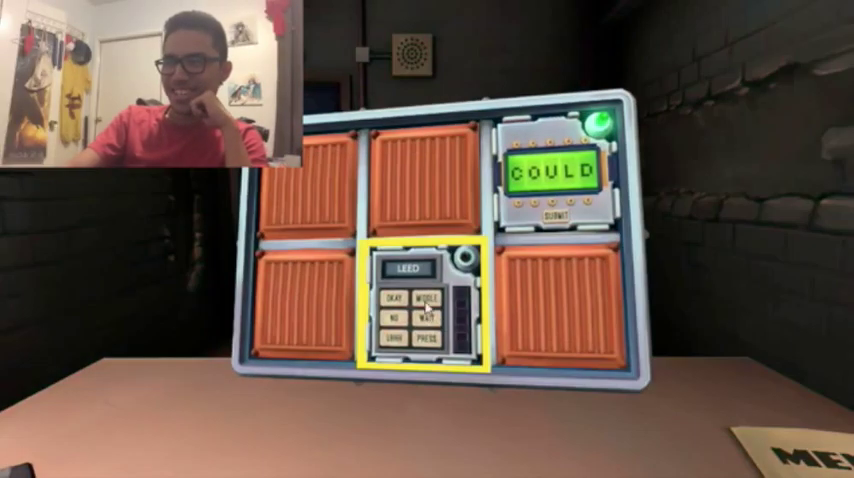
Zoom onto the LEED module, press WAIT then MIDDLE, and turn the bomb back.
{"action": "left_click", "coordinate": [420, 300]}
{"action": "left_click", "coordinate": [440, 250]}
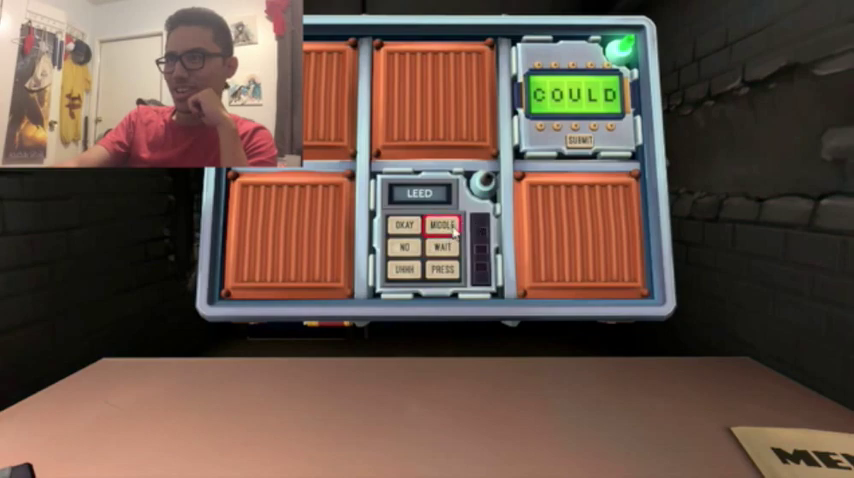
{"action": "left_click", "coordinate": [443, 225]}
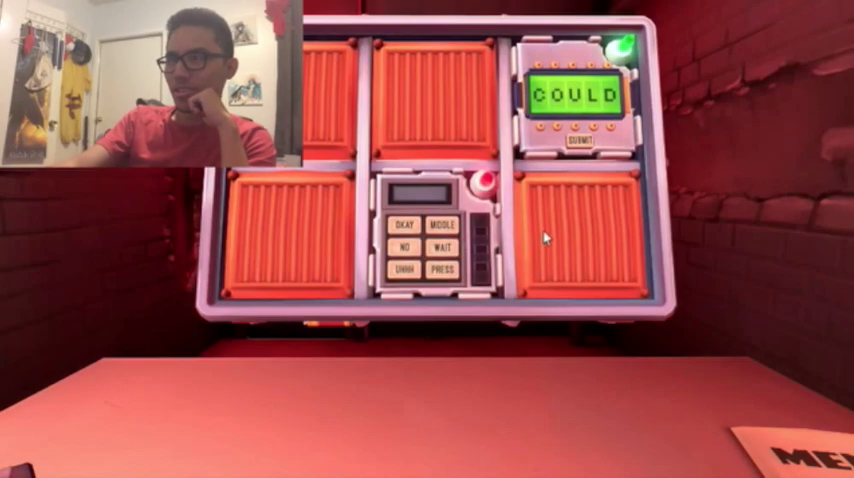
{"action": "left_click_drag", "start_coordinate": [545, 238], "coordinate": [368, 203]}
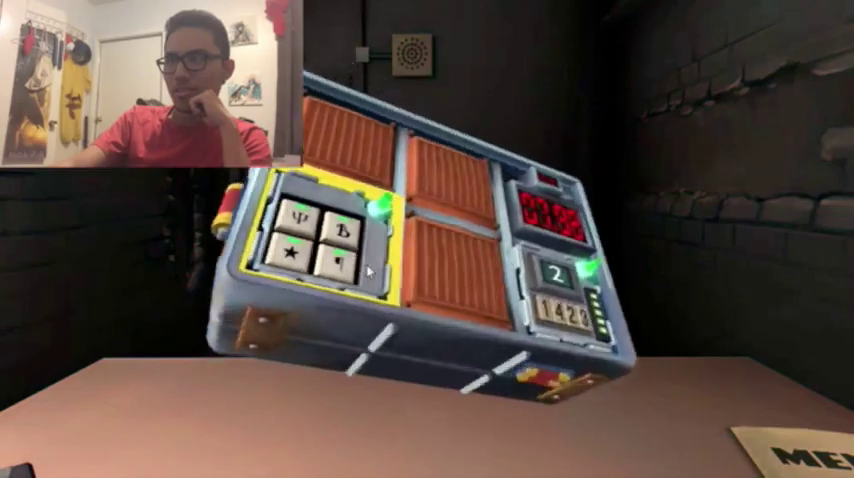